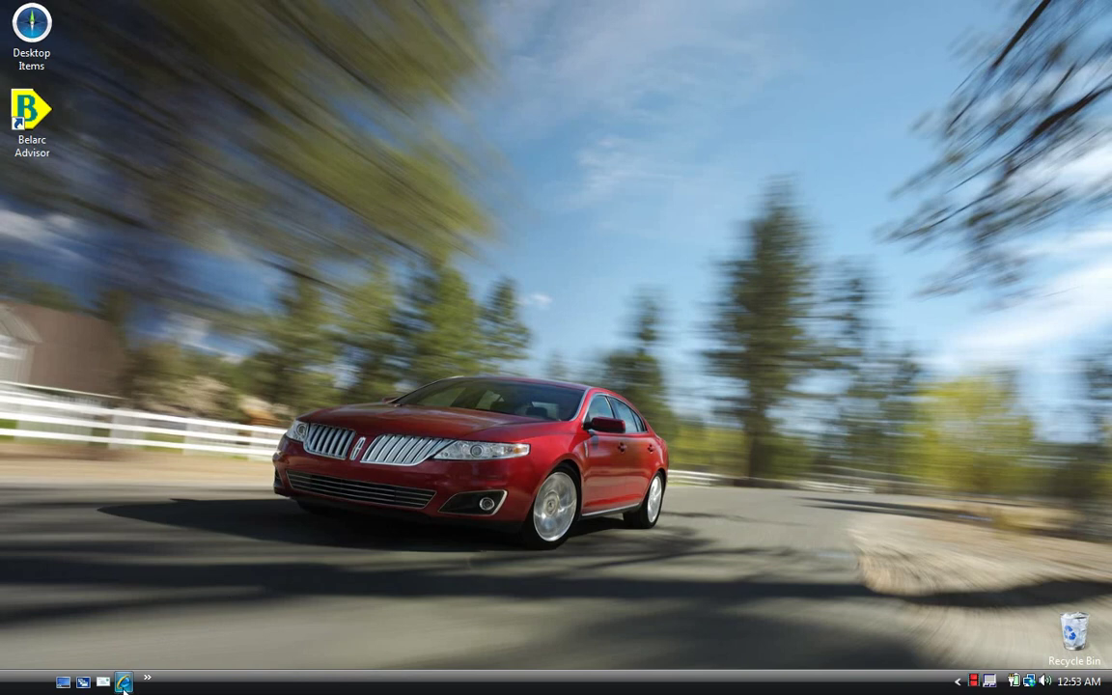
# Search Google for 'PC Auditor', correcting a typo in the query.
pyautogui.click(124, 682)
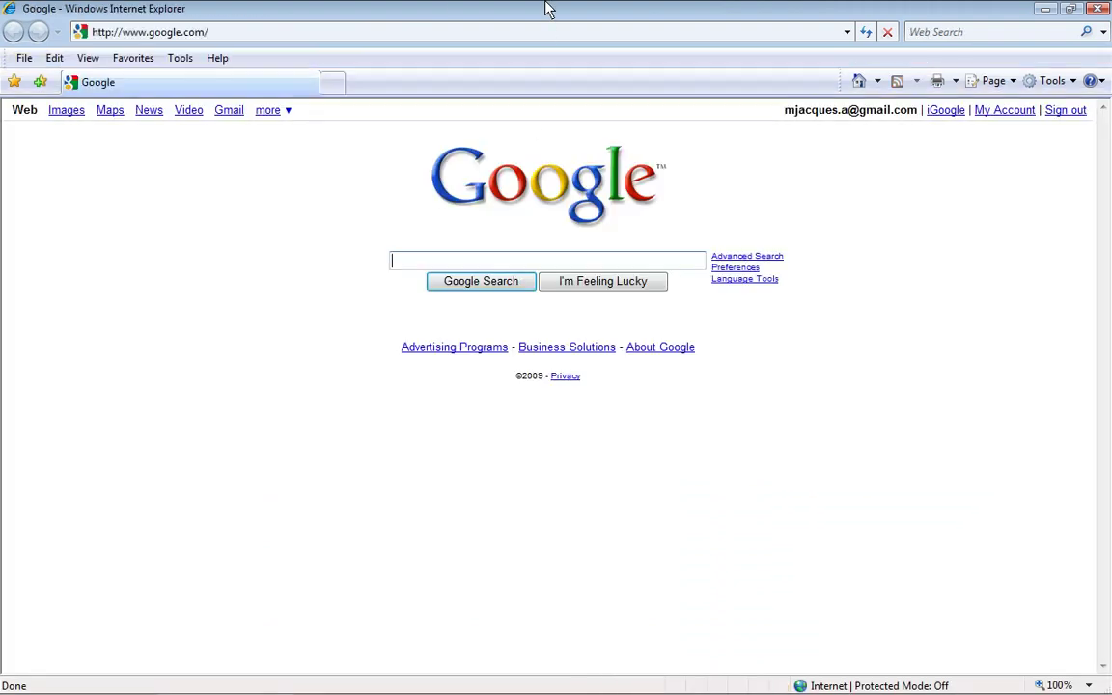
pyautogui.write('PC')
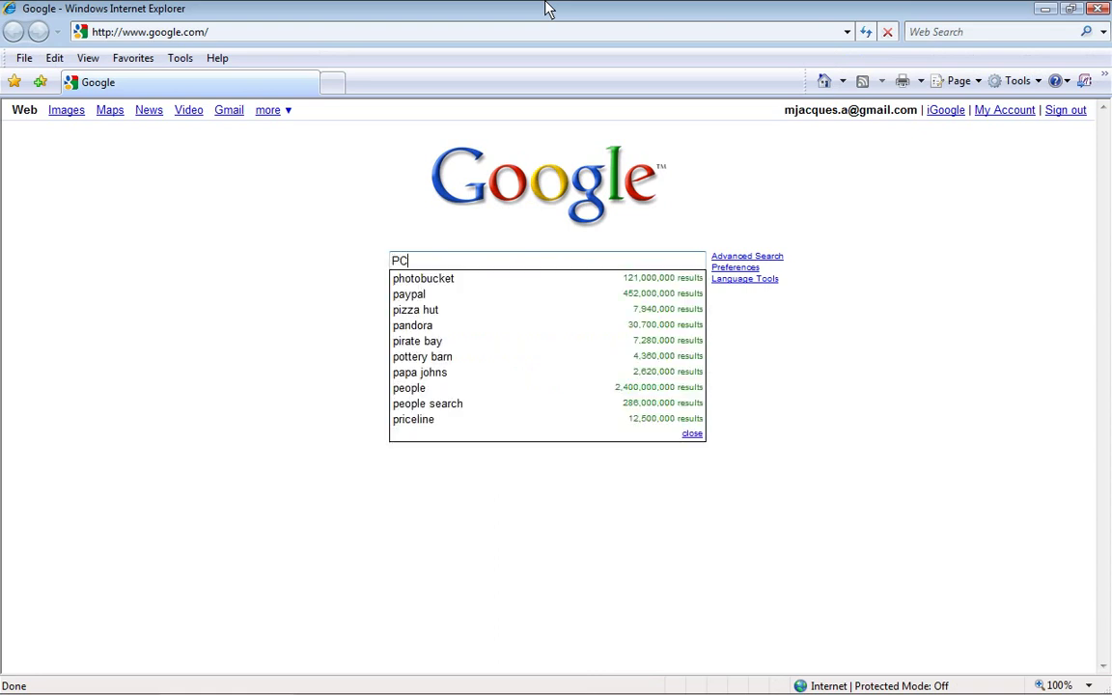
pyautogui.write(' Audtiro')
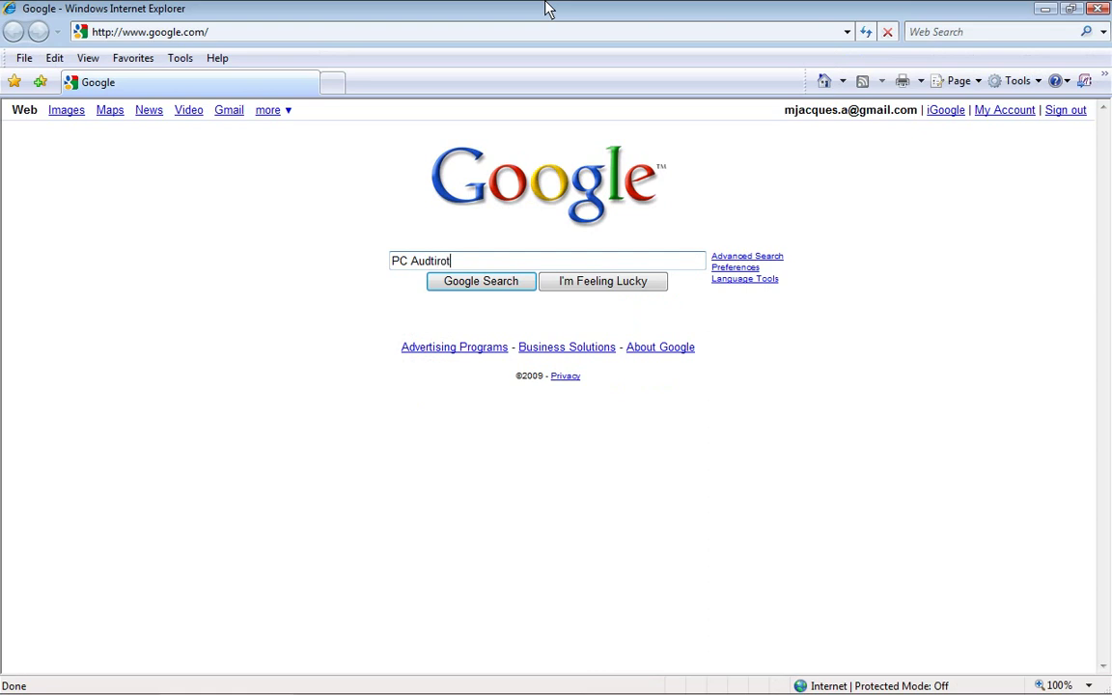
pyautogui.press('BackSpace')
pyautogui.press('BackSpace')
pyautogui.press('BackSpace')
pyautogui.write('itor')
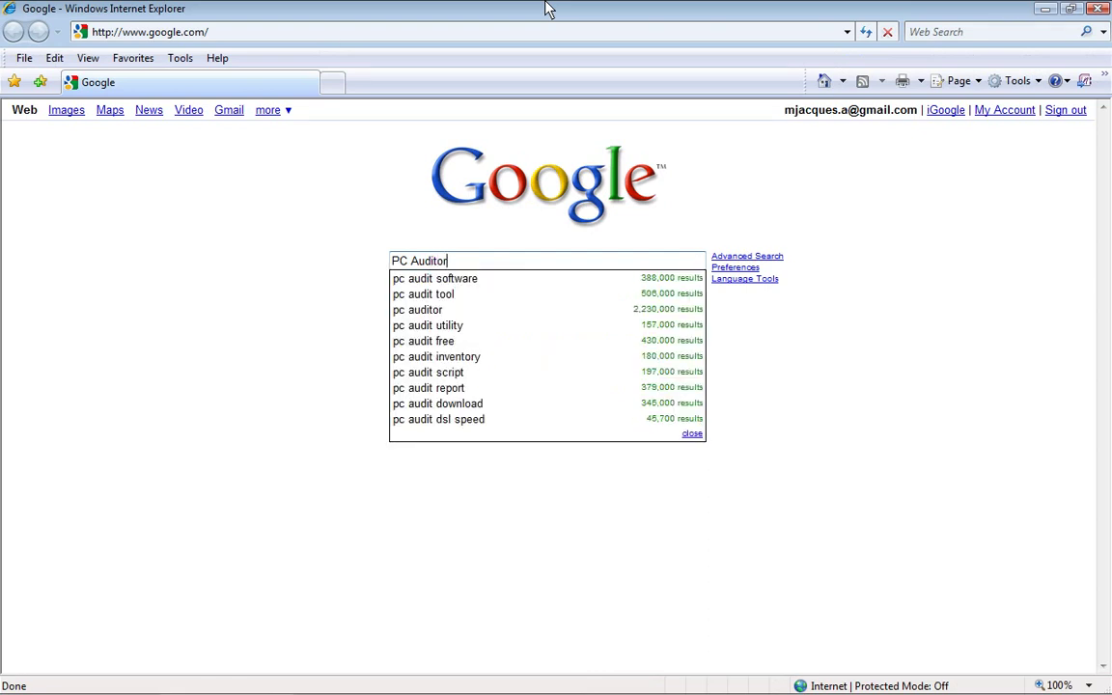
pyautogui.press('Return')
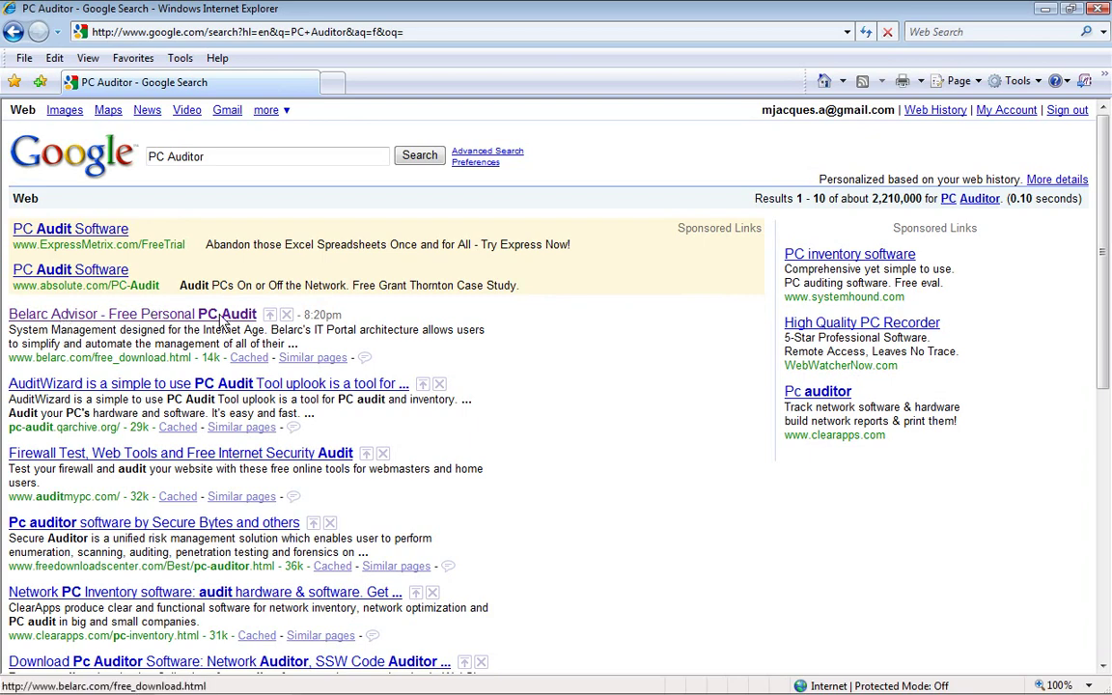
# Open the 'Belarc Advisor - Free Personal PC Audit' result and scroll through its tips and FAQs, then return to the top.
pyautogui.click(170, 316)
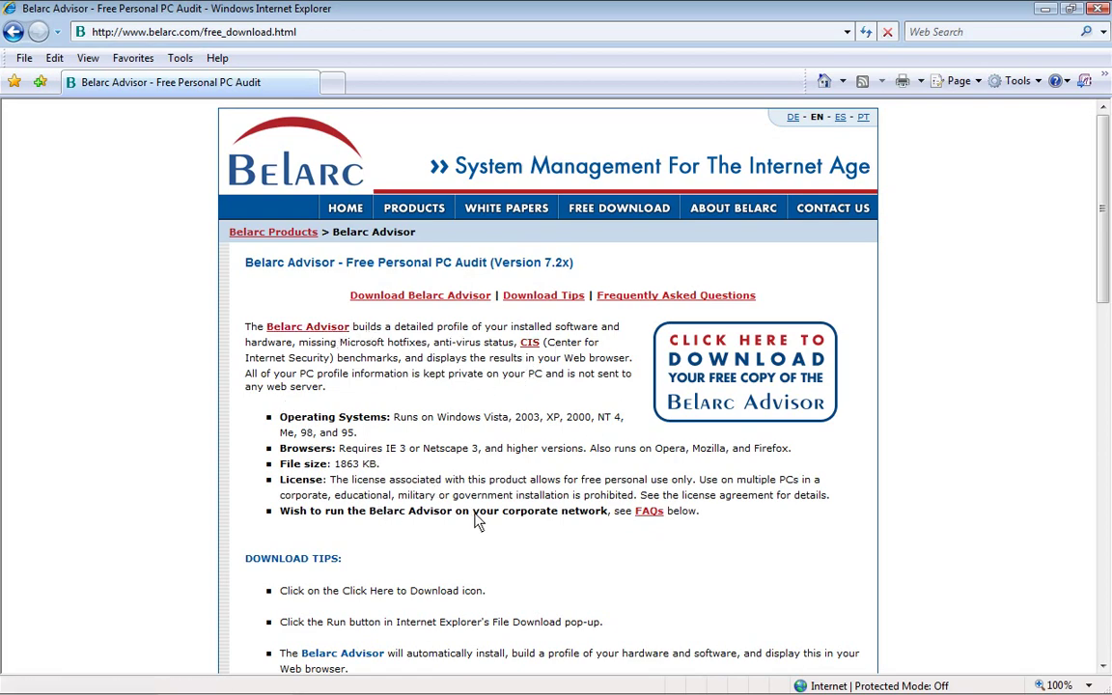
pyautogui.moveTo(572, 494); pyautogui.dragTo(1109, 214)
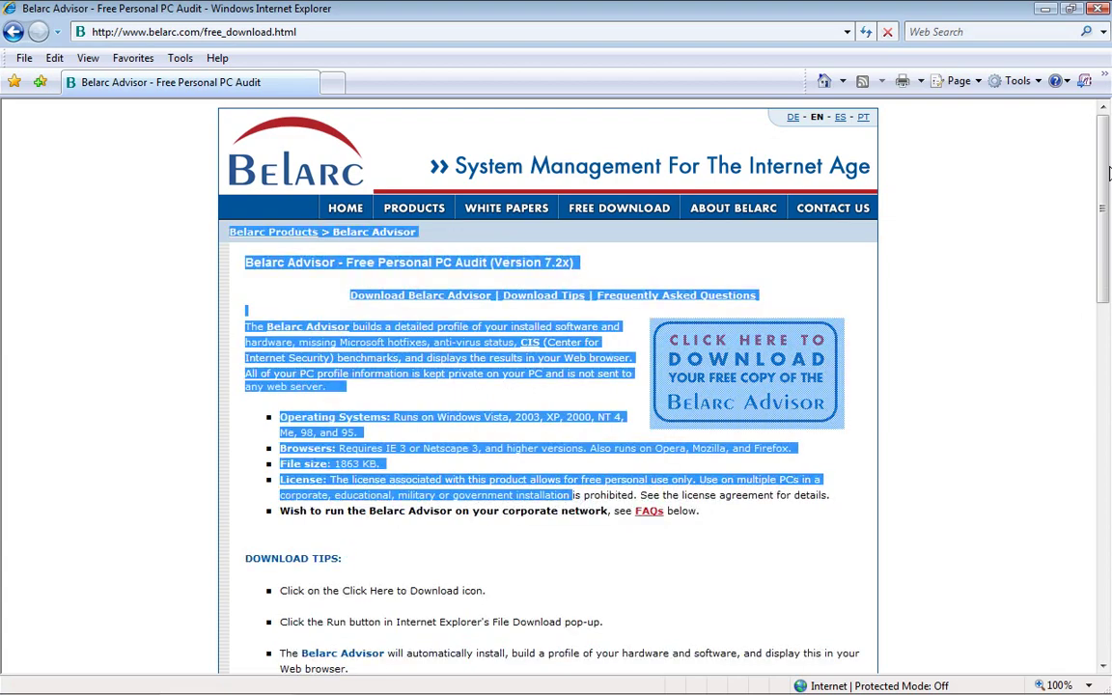
pyautogui.click(1107, 210)
pyautogui.scroll(-5, 889, 304)
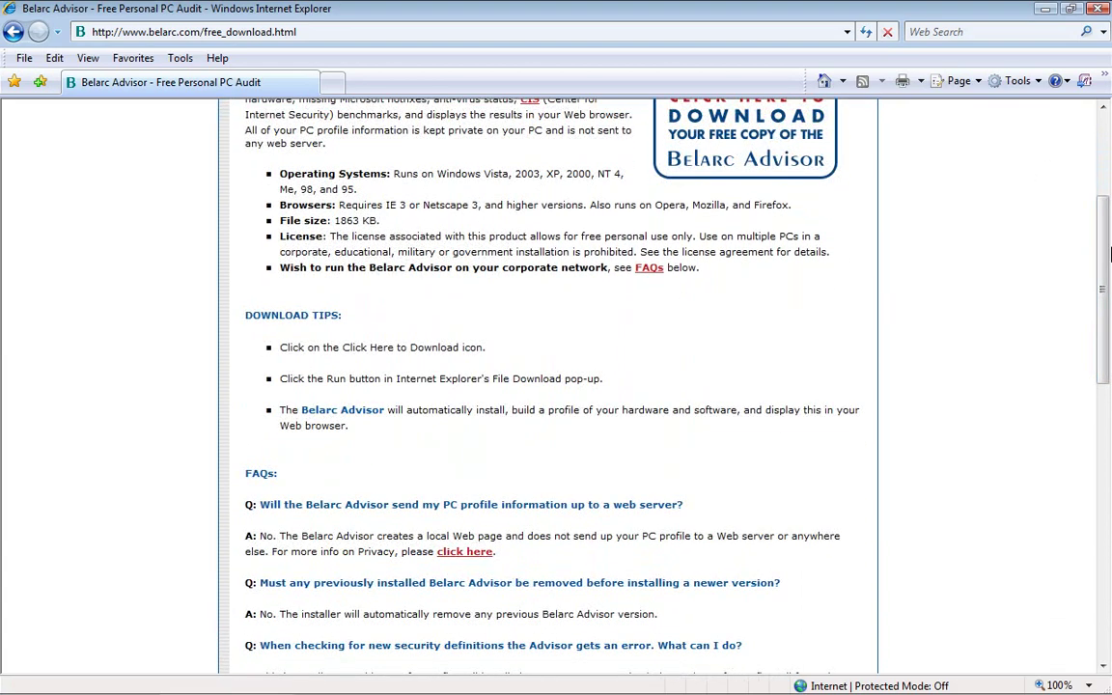
pyautogui.moveTo(1109, 253); pyautogui.dragTo(1108, 502)
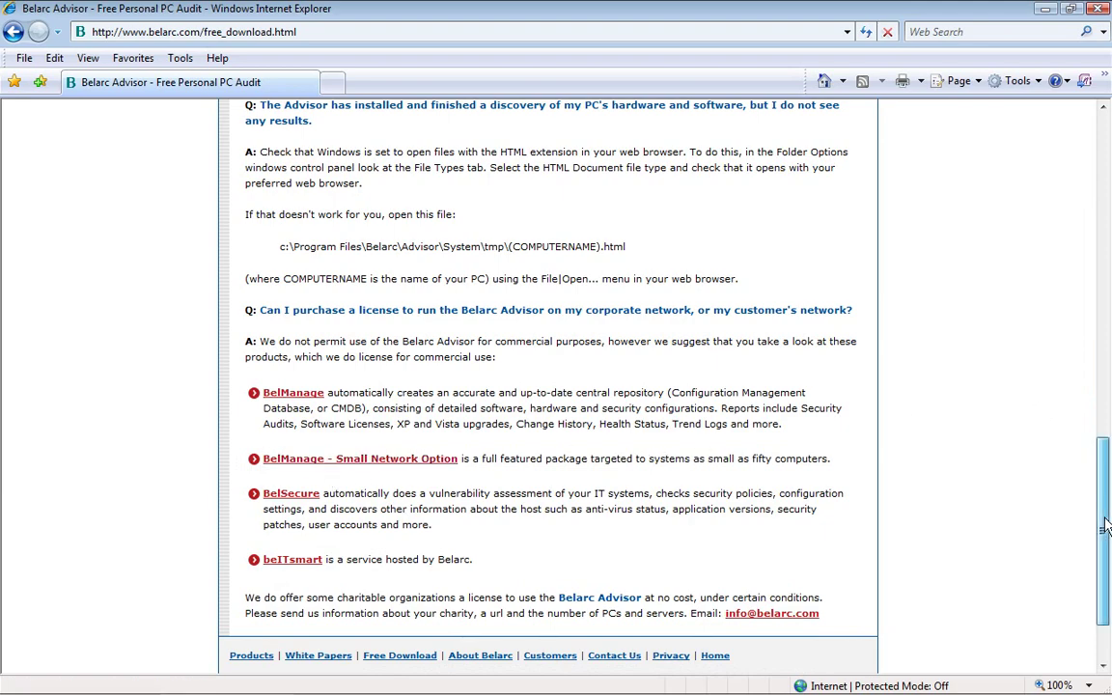
pyautogui.moveTo(1105, 526); pyautogui.dragTo(1108, 159)
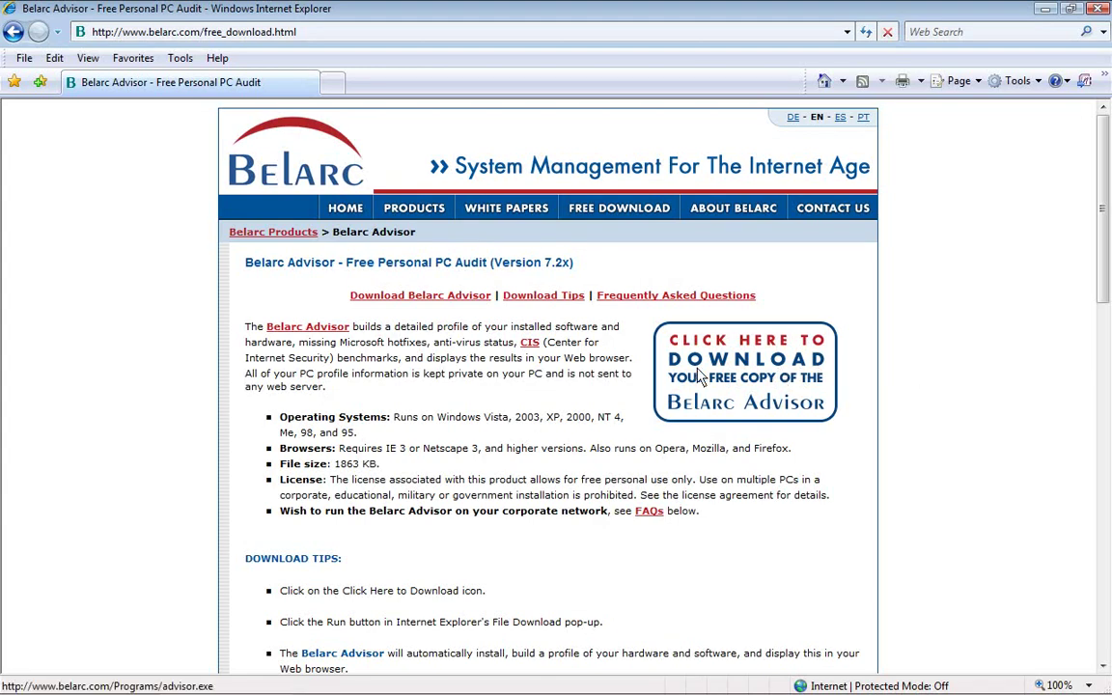
# Download advisor.exe and run it, allowing it through the security warning.
pyautogui.click(798, 413)
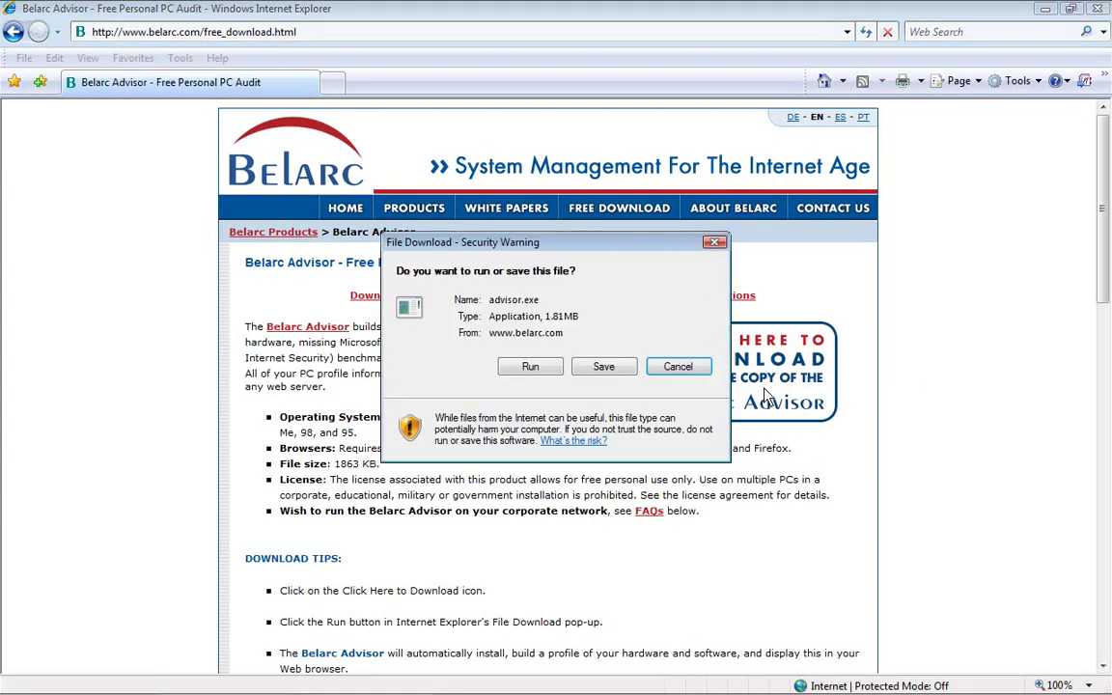
pyautogui.click(529, 367)
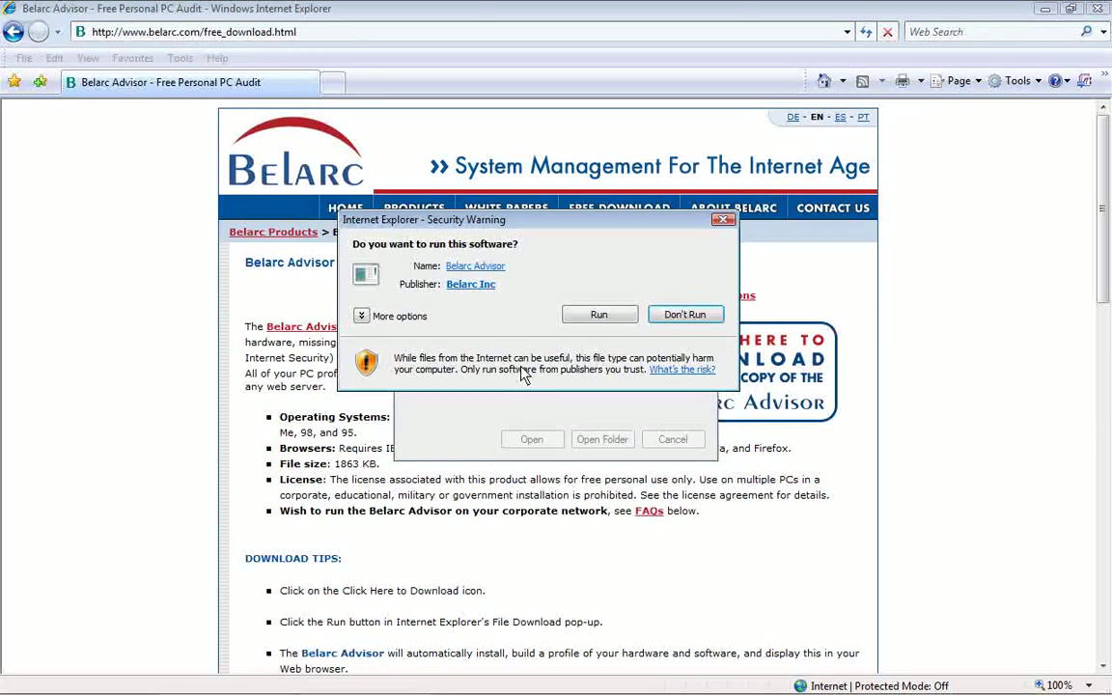
pyautogui.click(597, 316)
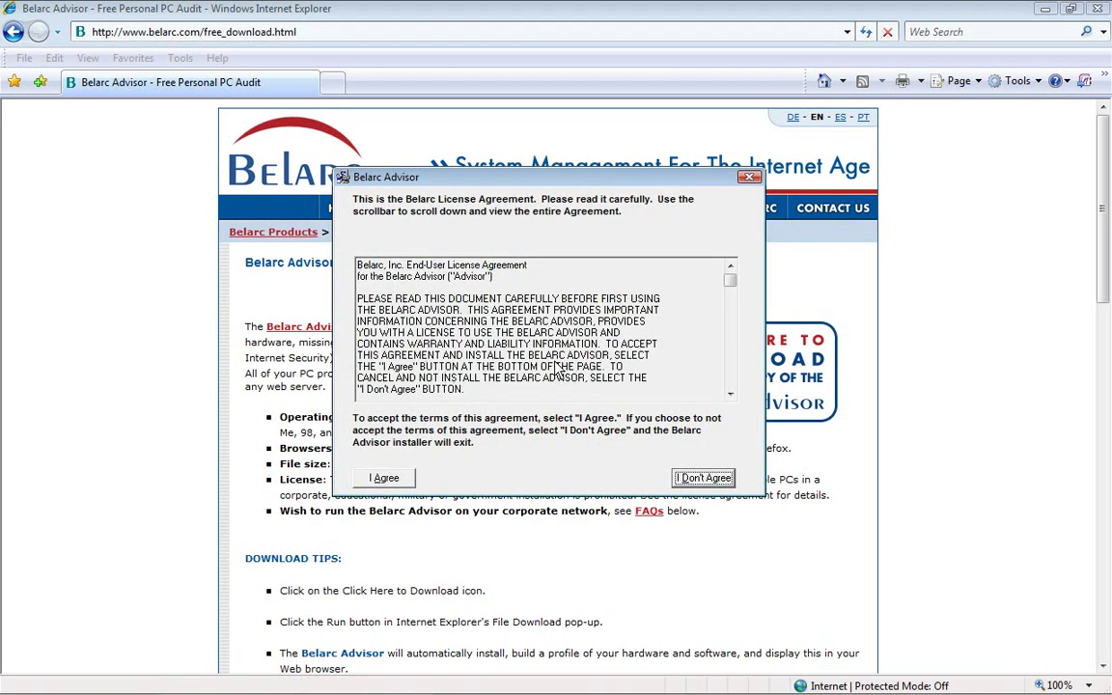
# Agree to the Belarc license and install Belarc Advisor.
pyautogui.click(384, 479)
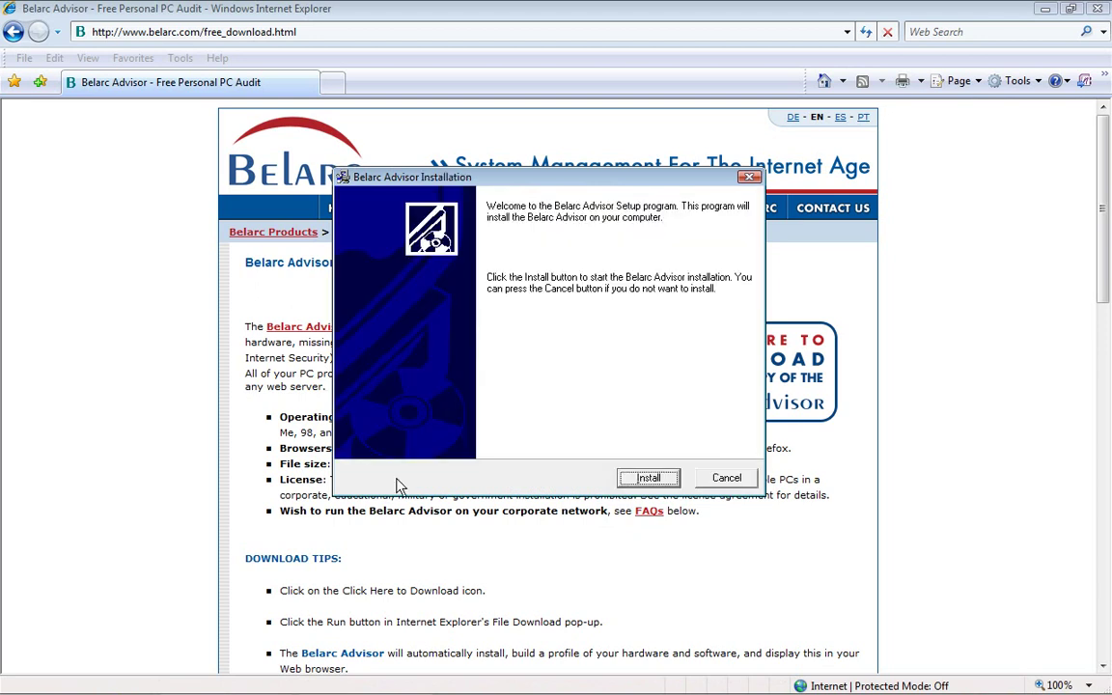
pyautogui.click(648, 479)
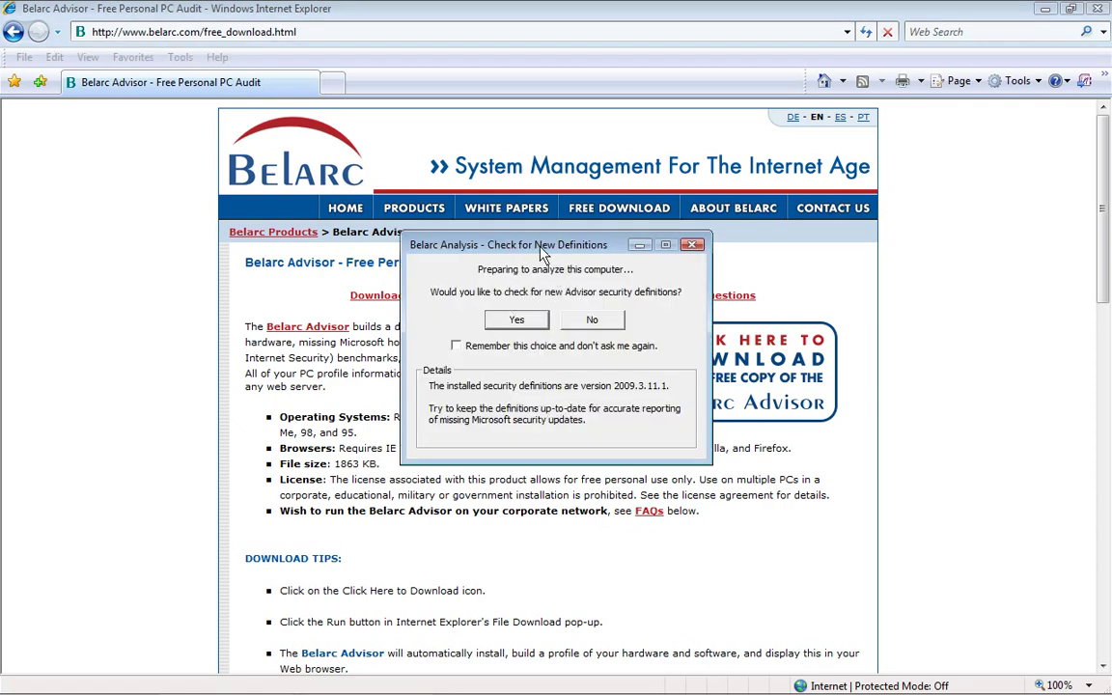
# Check online for new security definitions and continue after the up-to-date notice.
pyautogui.click(515, 320)
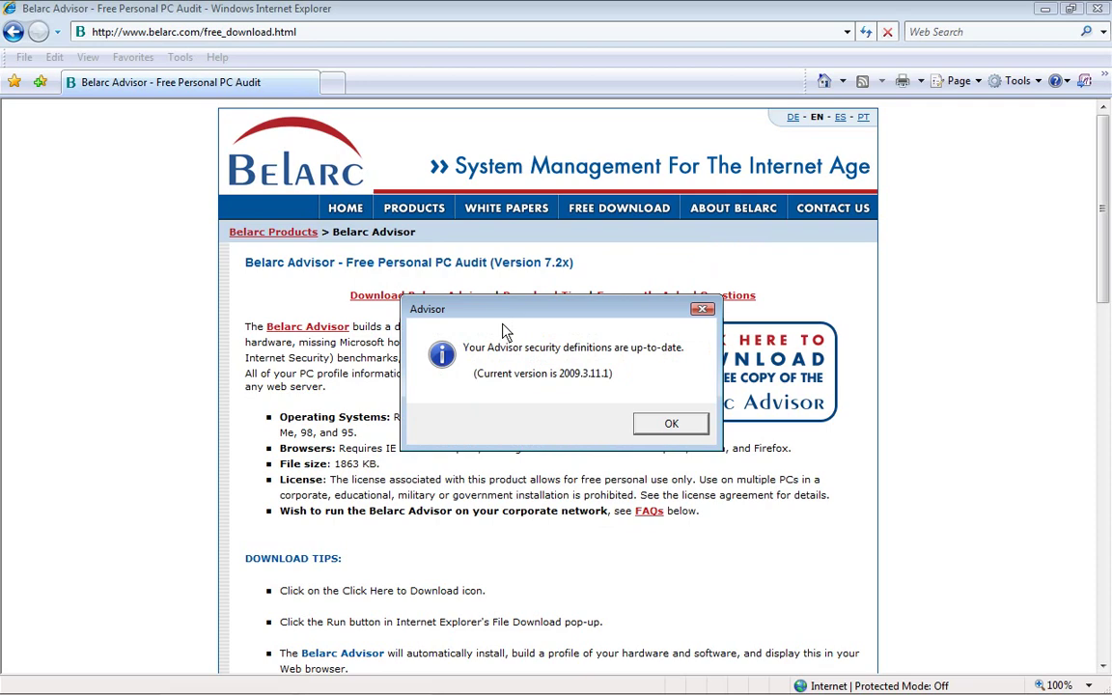
pyautogui.click(667, 431)
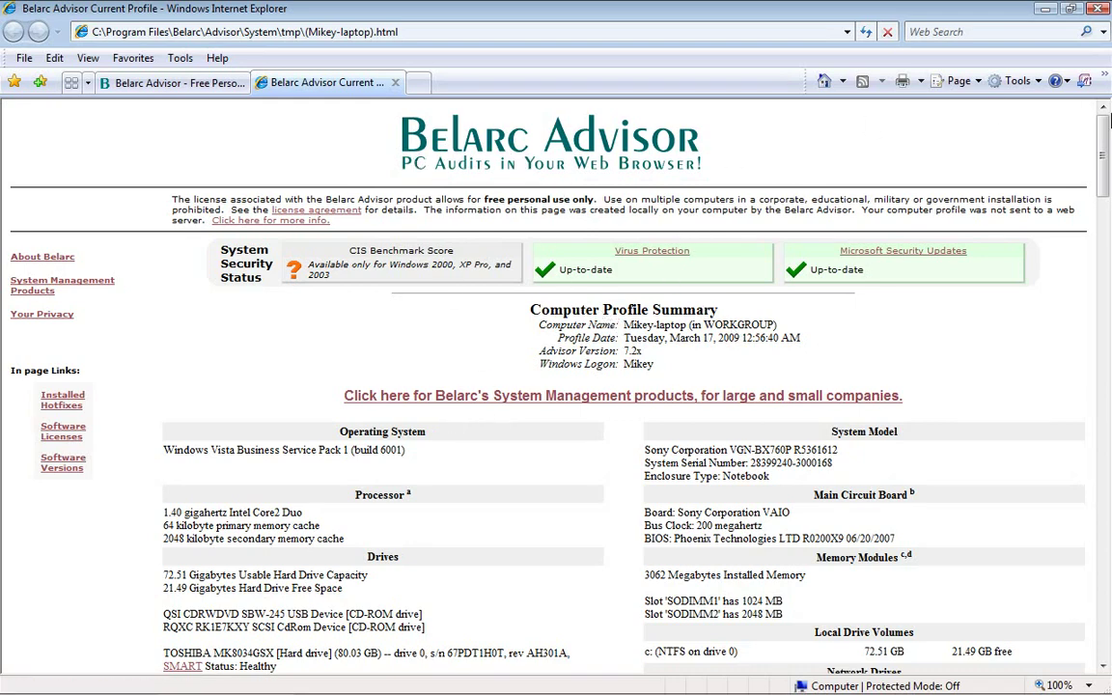
# Scroll the Belarc profile past the hardware sections down to the Software Versions list.
pyautogui.moveTo(1102, 154); pyautogui.dragTo(1102, 159)
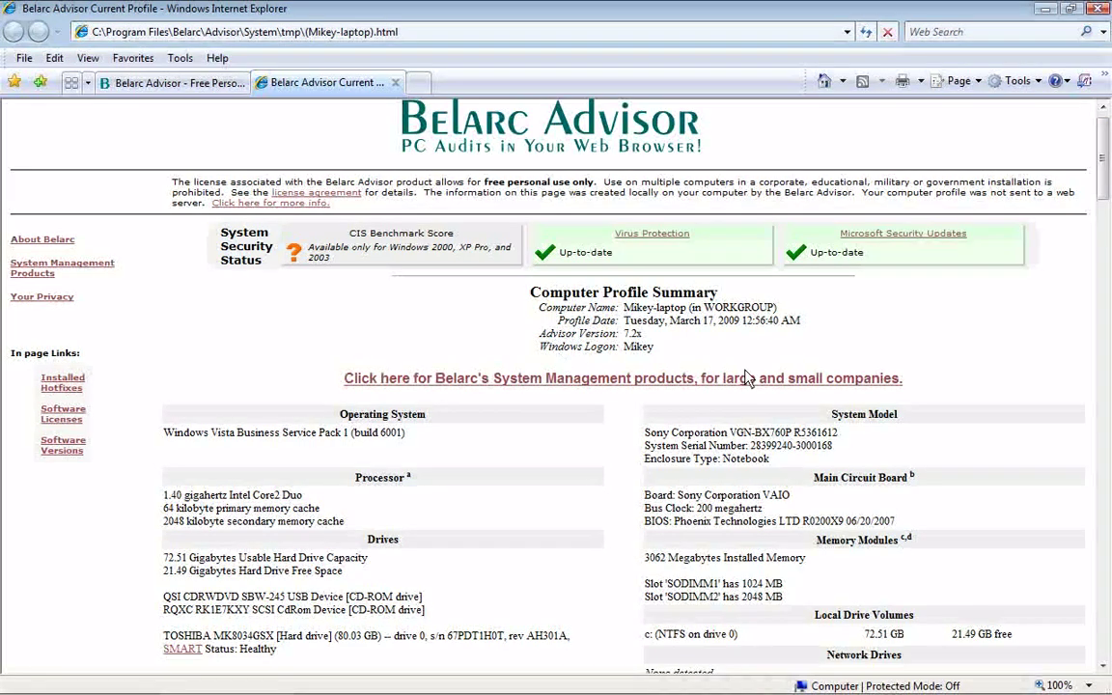
pyautogui.scroll(-3, 1110, 201)
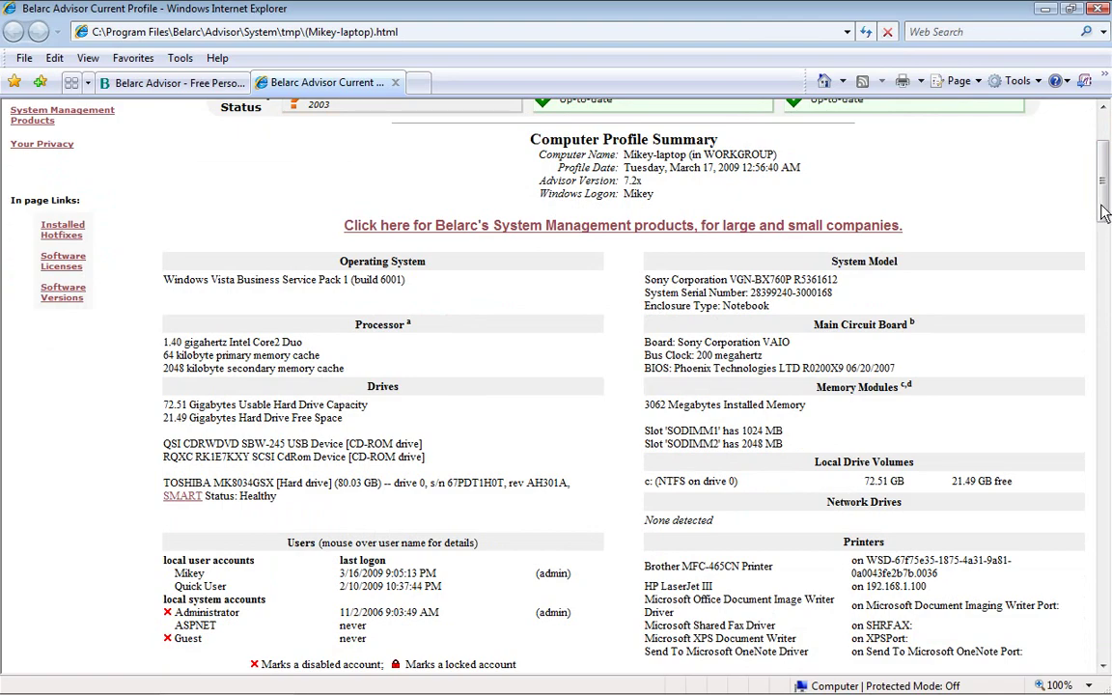
pyautogui.moveTo(1105, 216); pyautogui.dragTo(1109, 259)
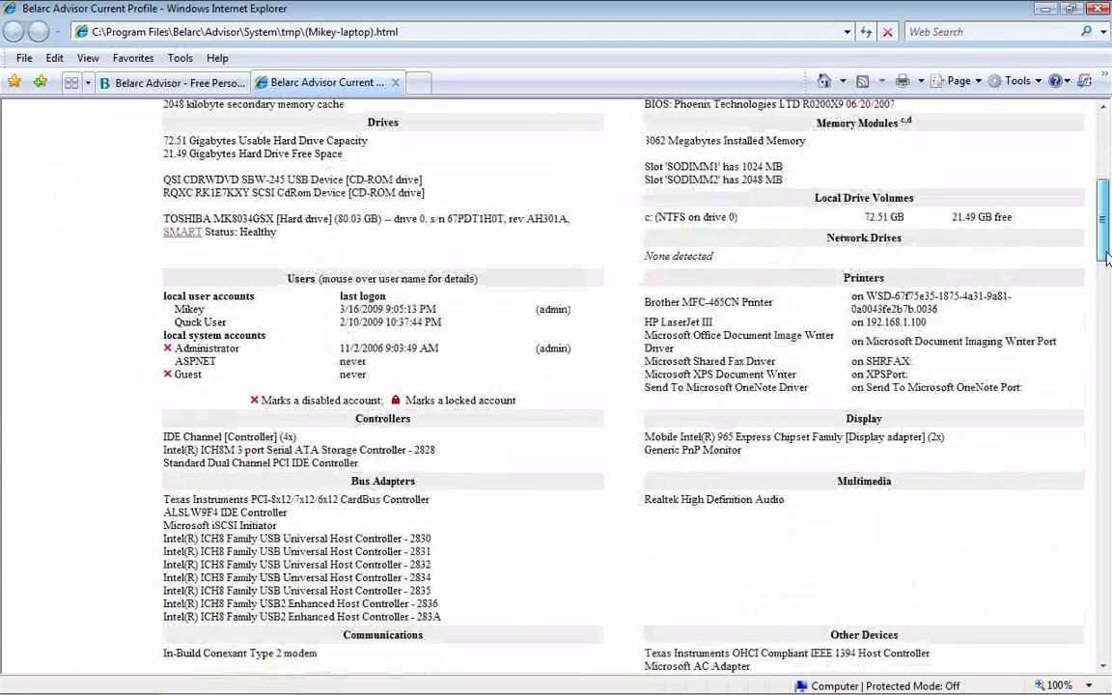
pyautogui.moveTo(1108, 259); pyautogui.dragTo(1110, 321)
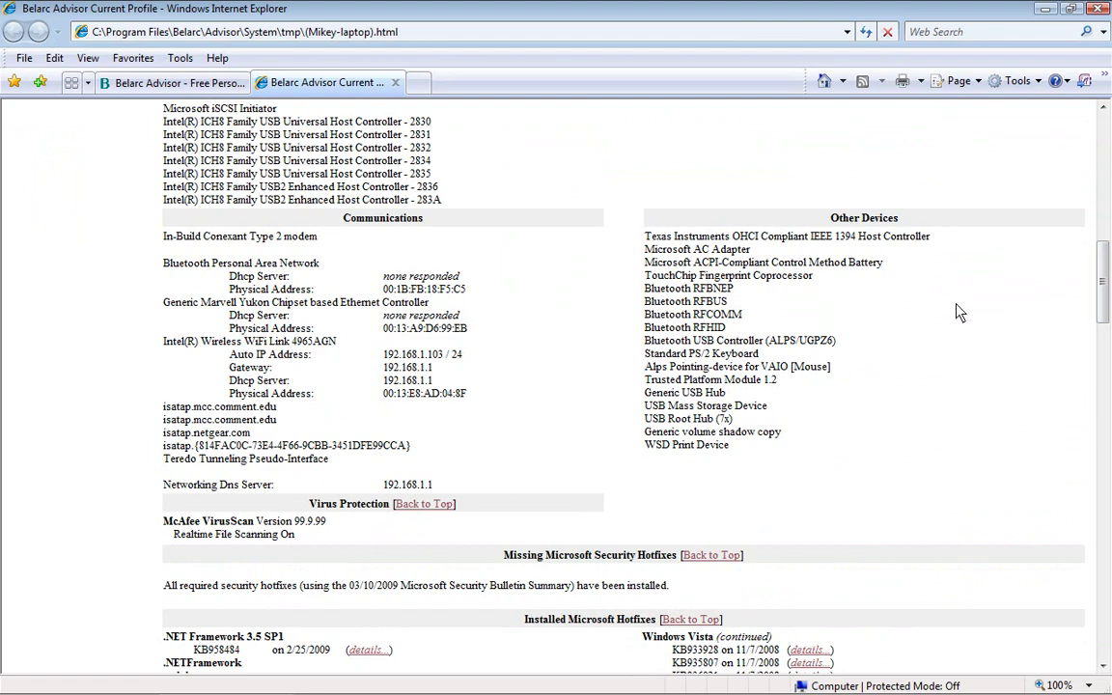
pyautogui.moveTo(1106, 320); pyautogui.dragTo(1107, 592)
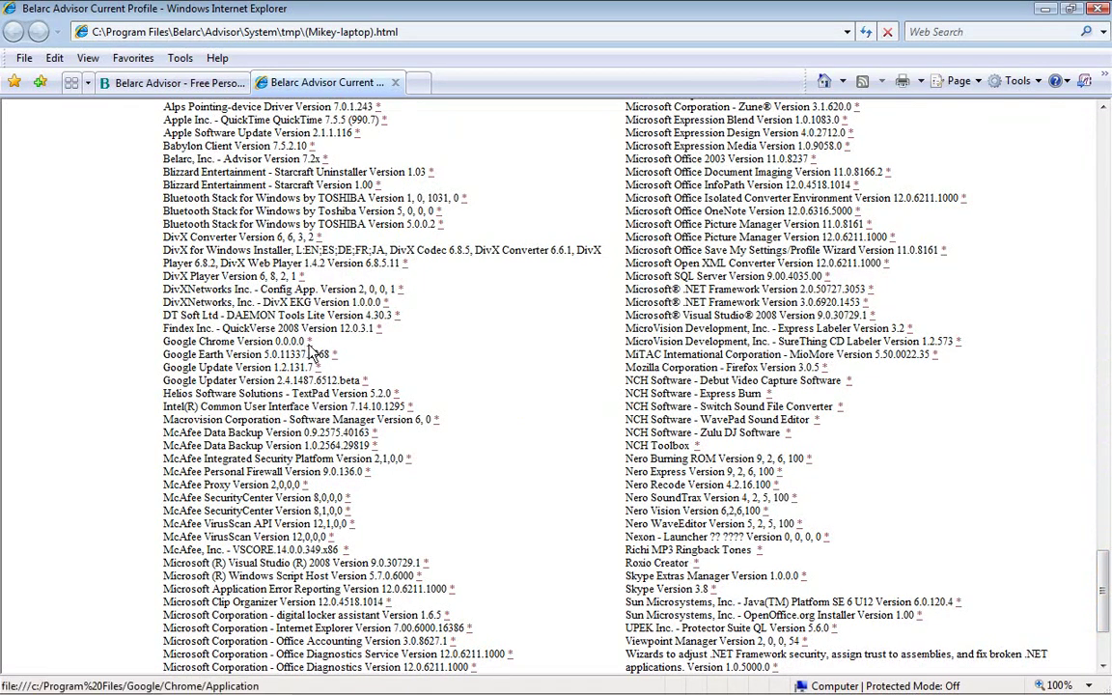
pyautogui.click(309, 344)
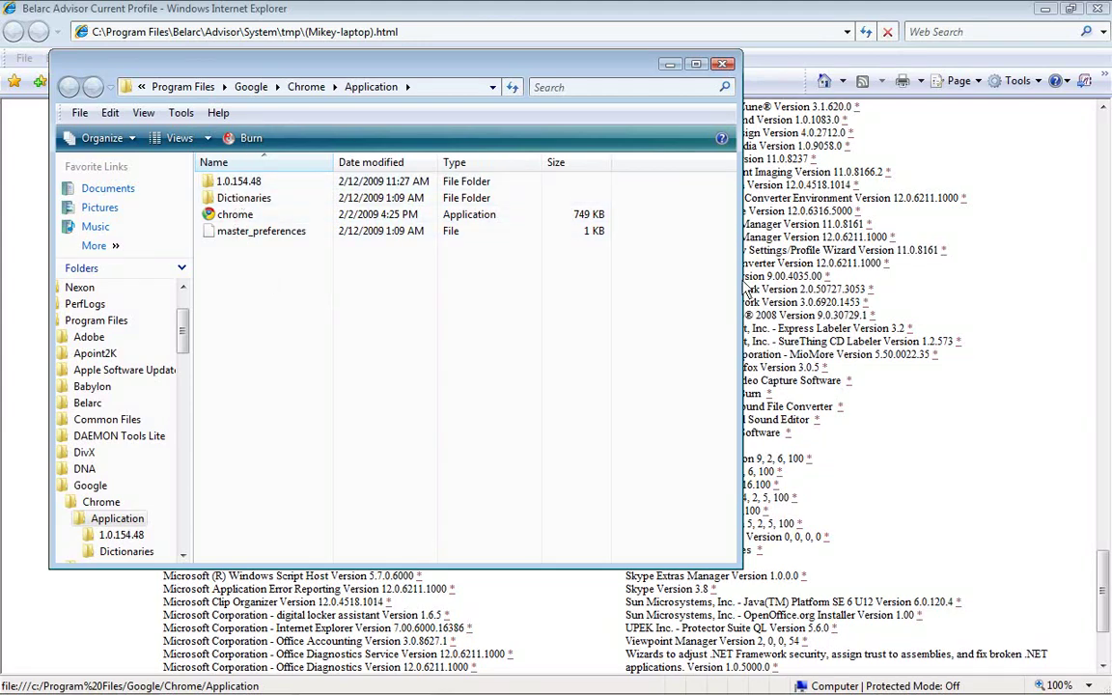
pyautogui.click(724, 65)
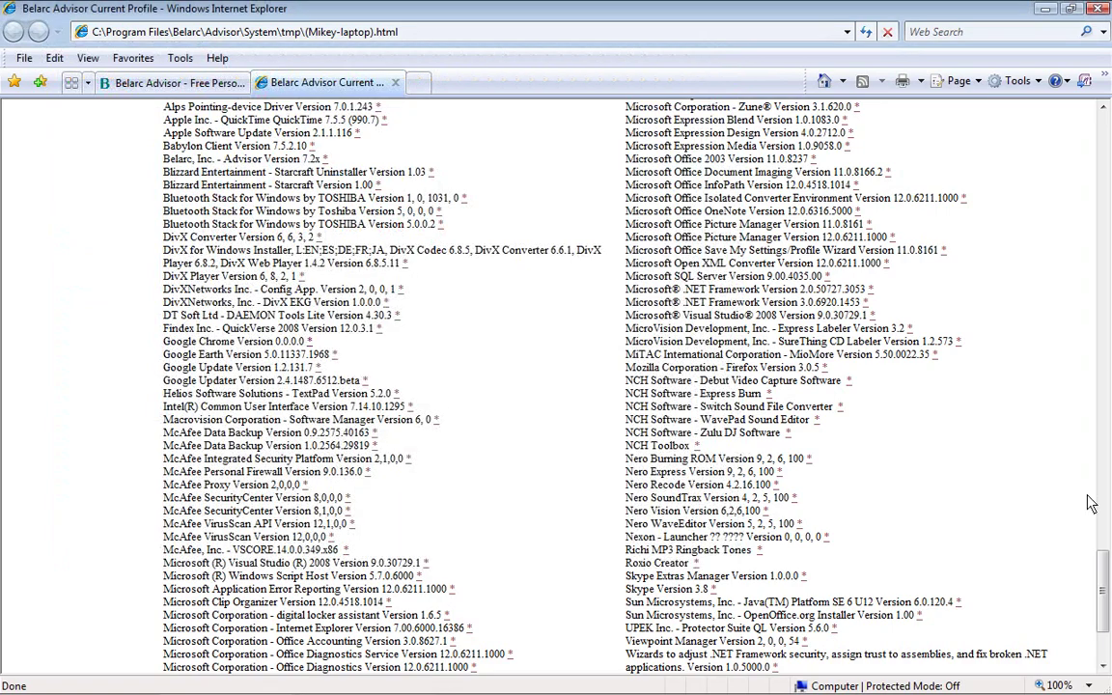
# Scroll from the profile's end back up to the virus protection and security updates summary.
pyautogui.moveTo(1106, 596); pyautogui.dragTo(1108, 143)
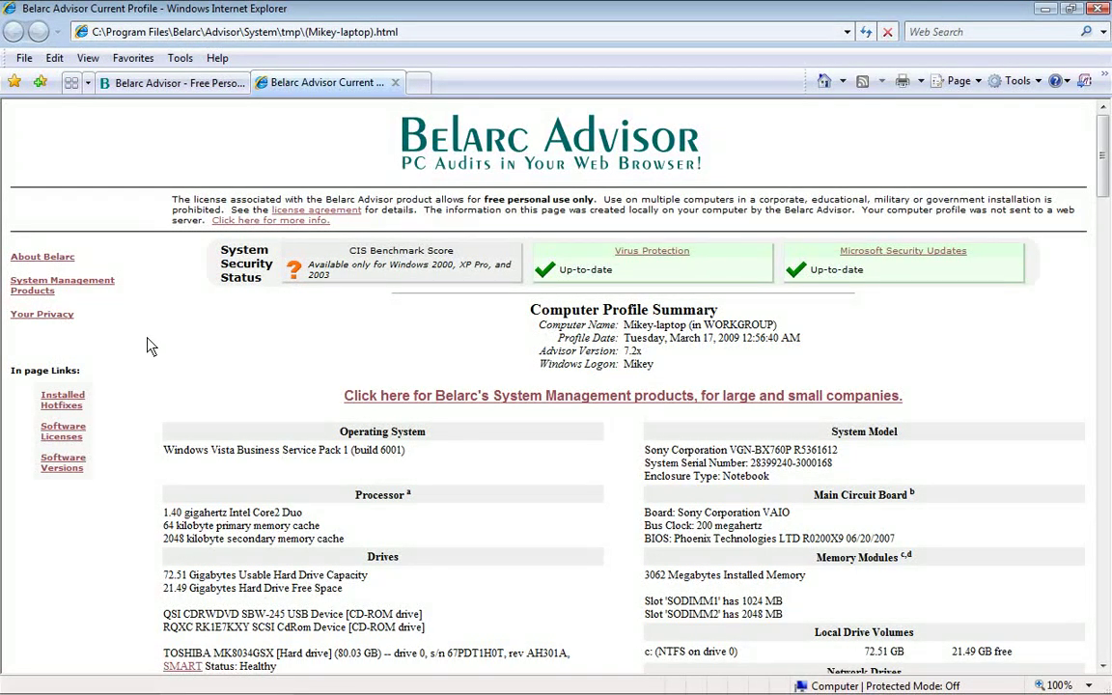
pyautogui.click(41, 316)
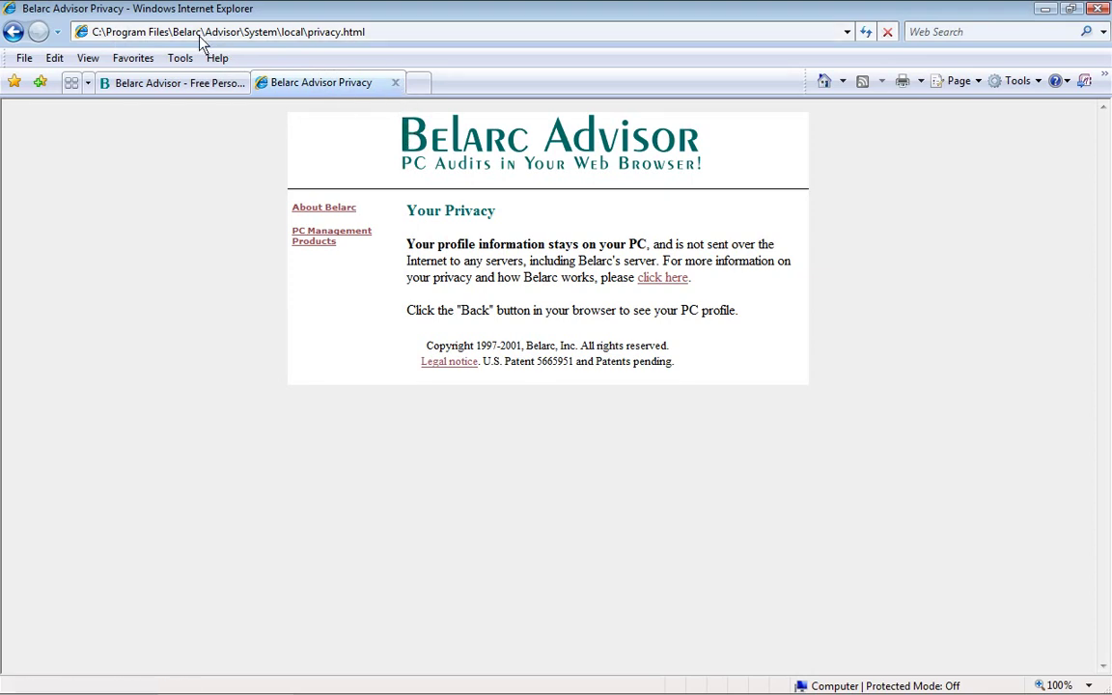
pyautogui.click(14, 32)
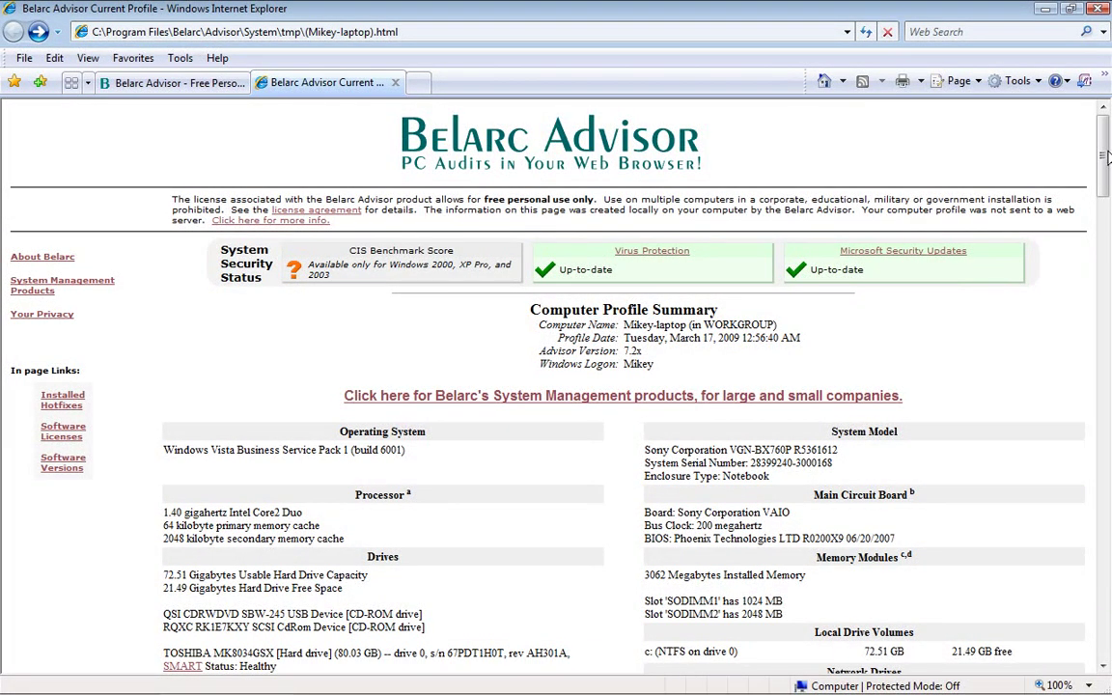
pyautogui.moveTo(1107, 155); pyautogui.dragTo(1109, 250)
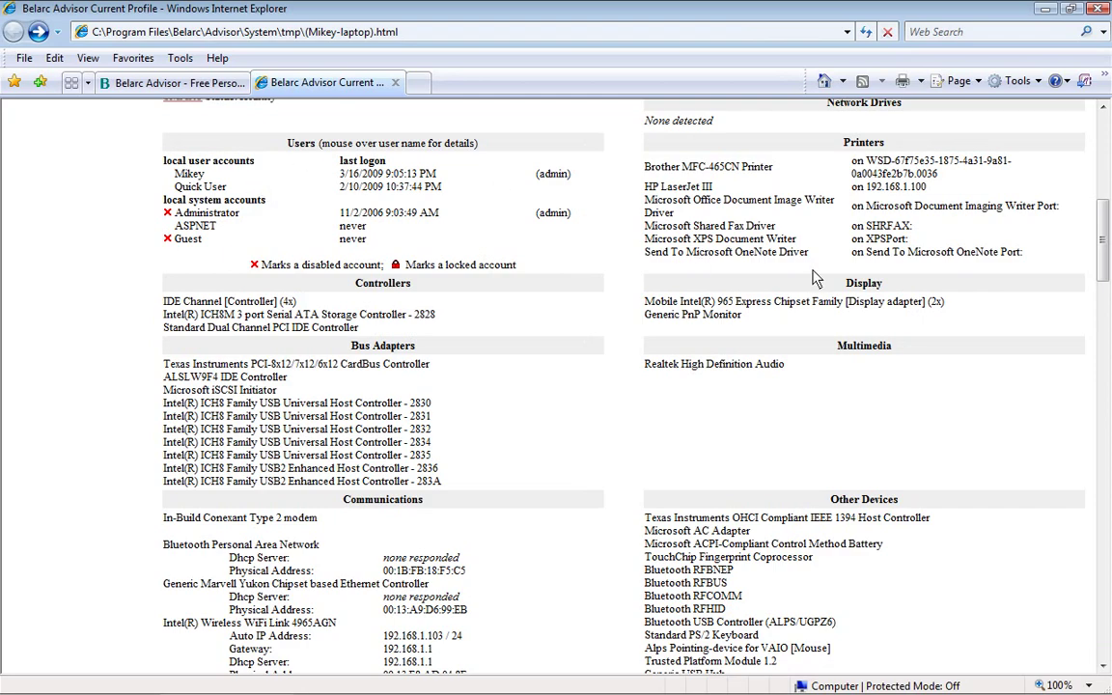
pyautogui.moveTo(1110, 283); pyautogui.dragTo(1107, 193)
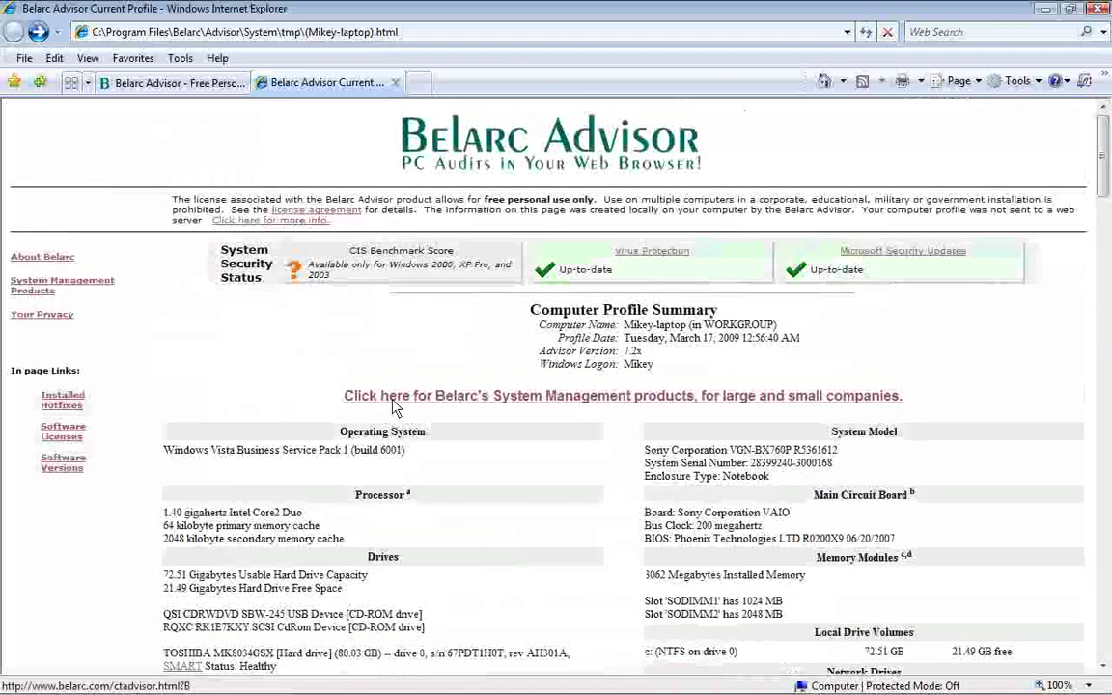